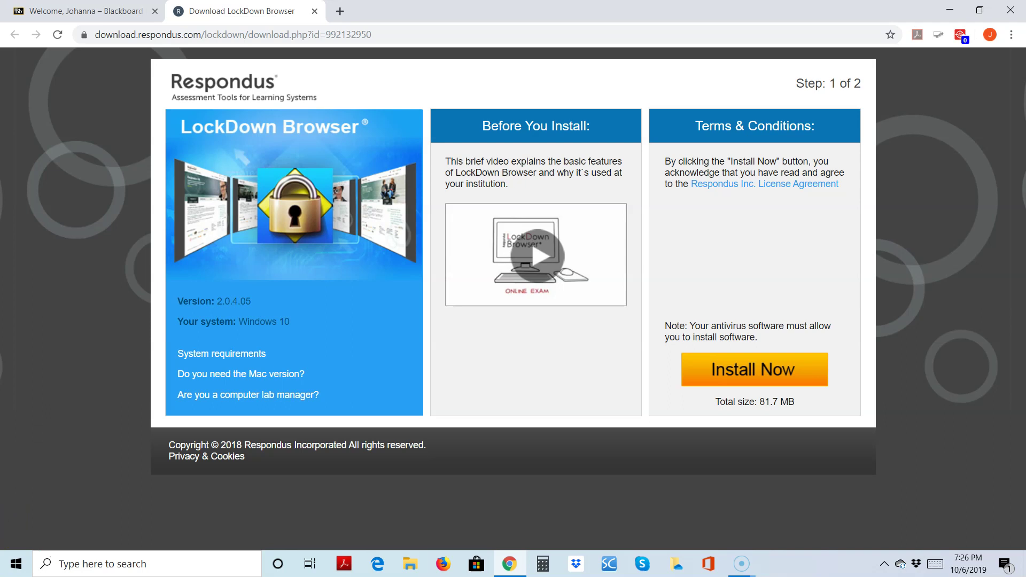
Open the college's Respondus page in Blackboard and read its LockDown Browser requirements, download instructions, guidelines and help resources
left_click(74, 12)
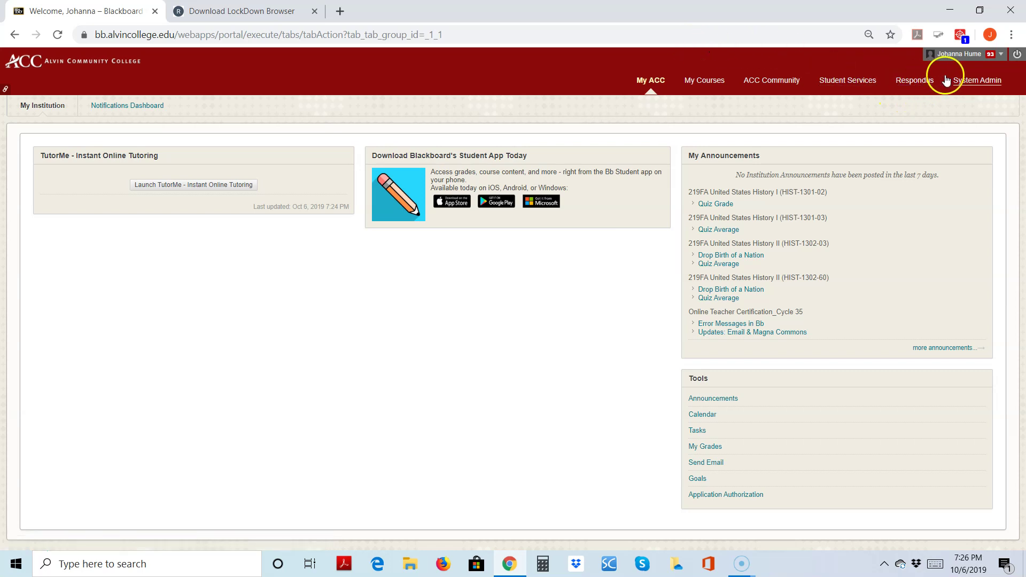
left_click(922, 81)
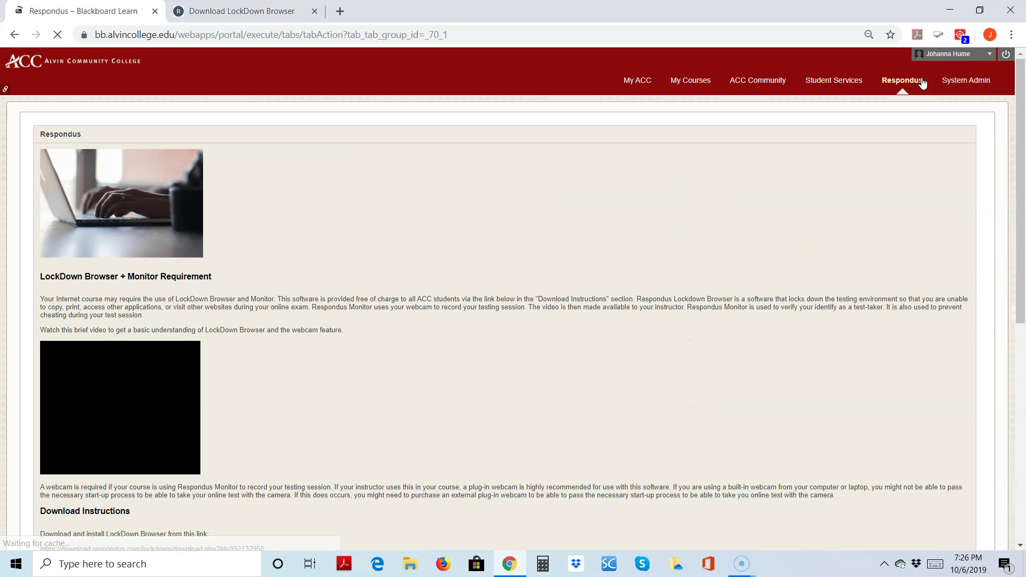
scroll(596, 251, "down", 1)
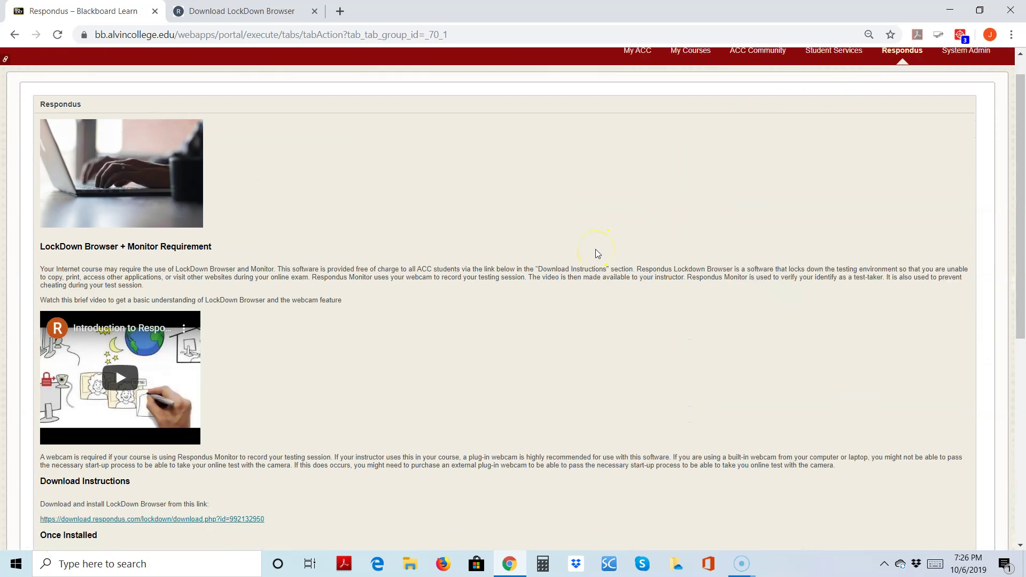
scroll(596, 252, "down", 1)
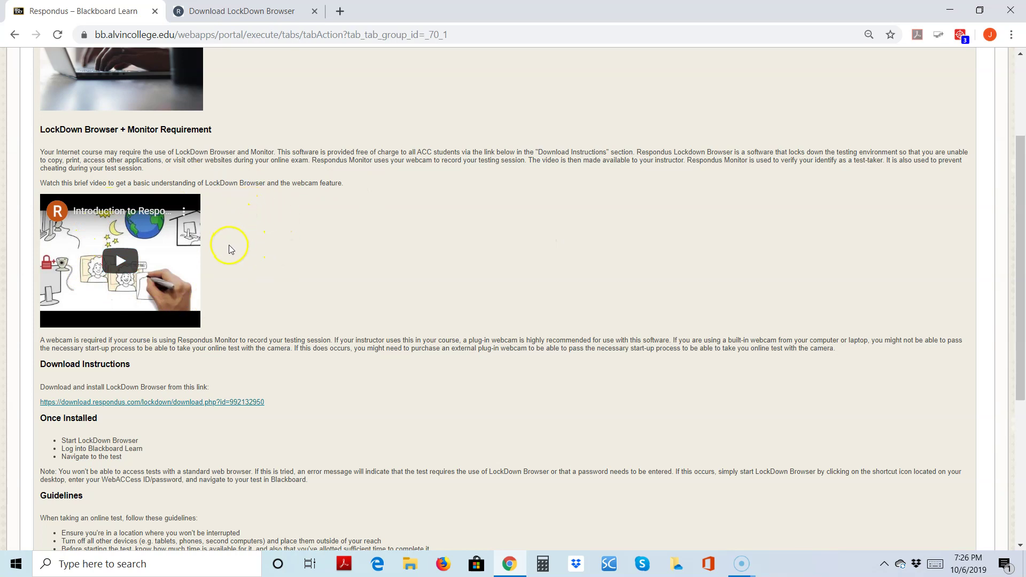
scroll(229, 246, "down", 1)
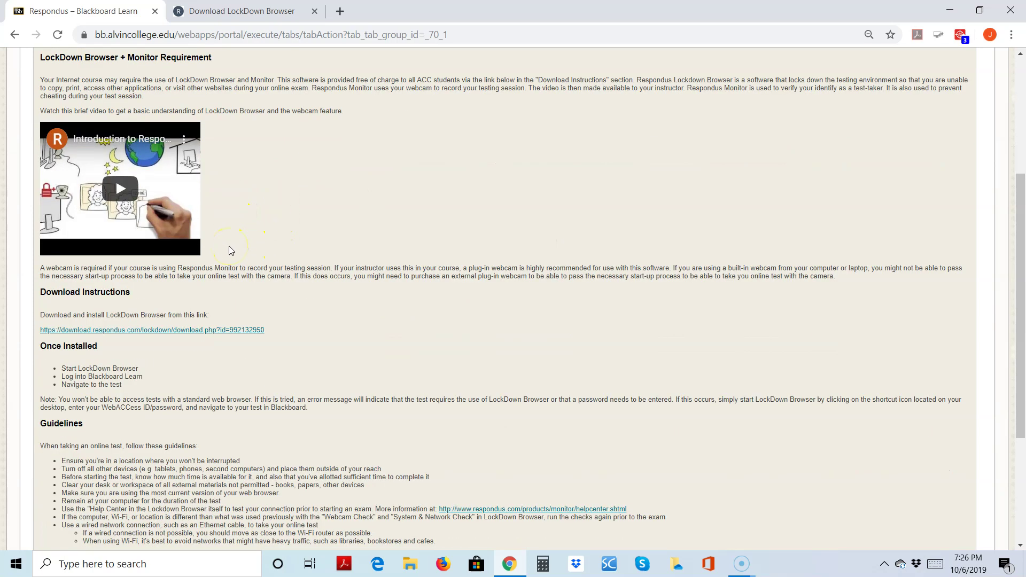
scroll(228, 245, "down", 1)
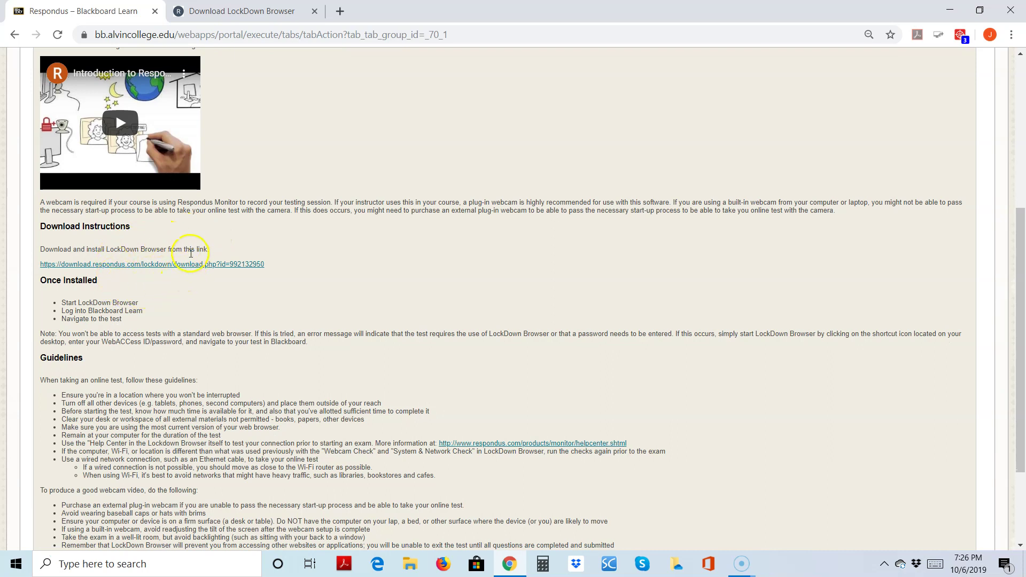
scroll(168, 406, "down", 2)
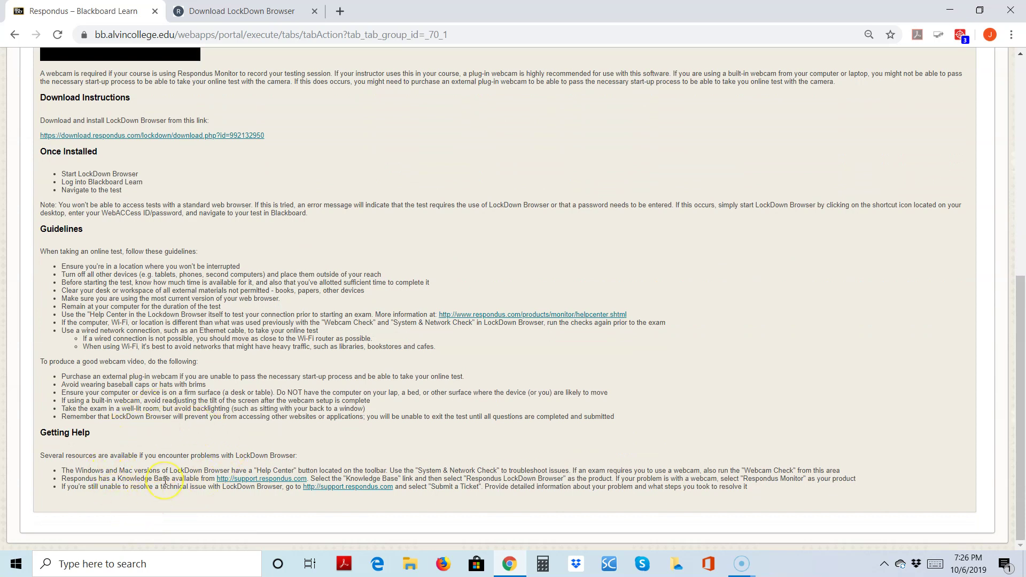
scroll(165, 480, "up", 5)
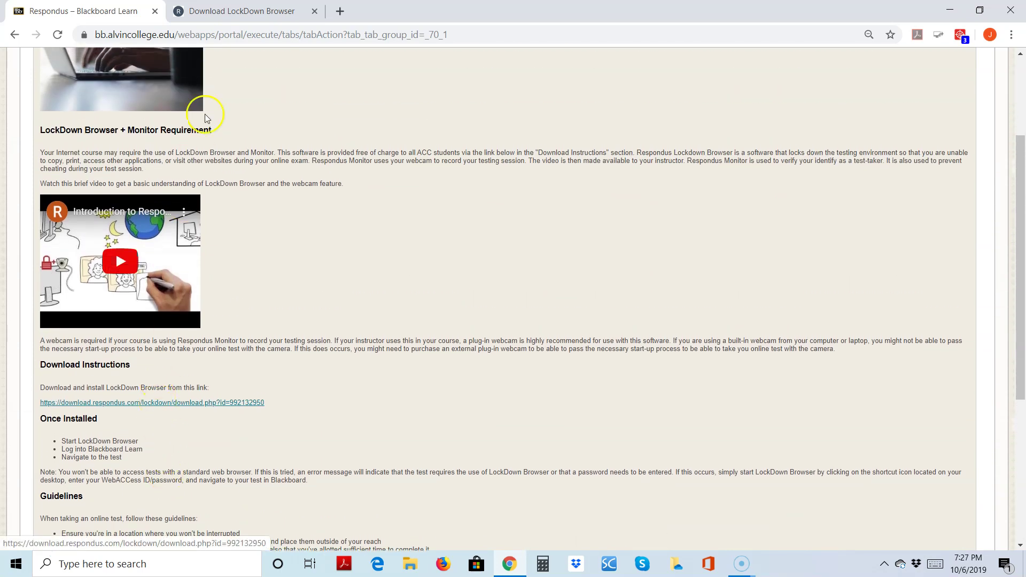
Start the LockDown Browser installation from the Respondus download page
left_click(243, 10)
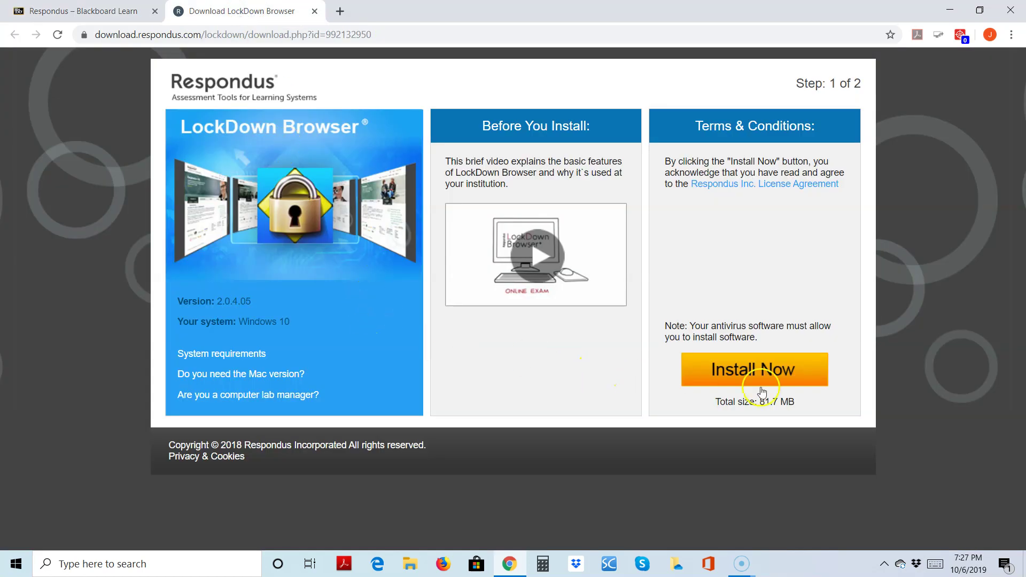
left_click(717, 367)
left_click(230, 315)
Return to Blackboard and open the course 218SU1-HIST-1301-5IN1: United States History I from the course list
left_click(87, 13)
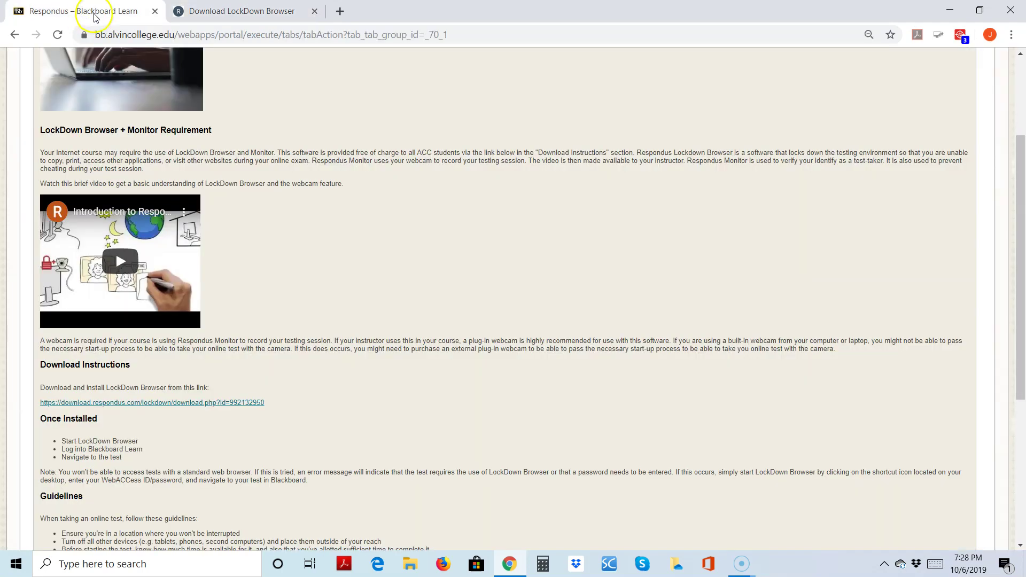
scroll(451, 283, "up", 3)
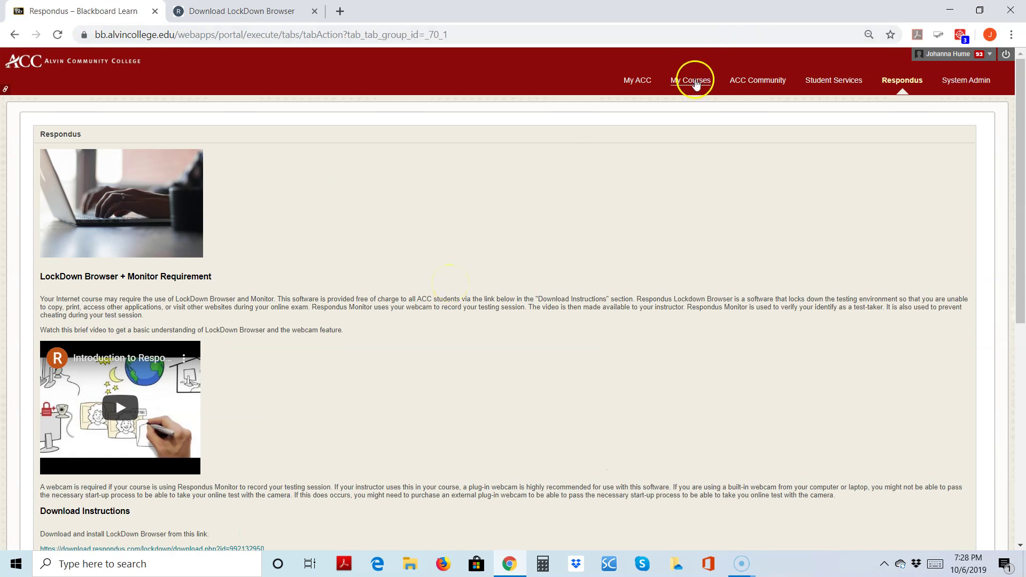
left_click(692, 81)
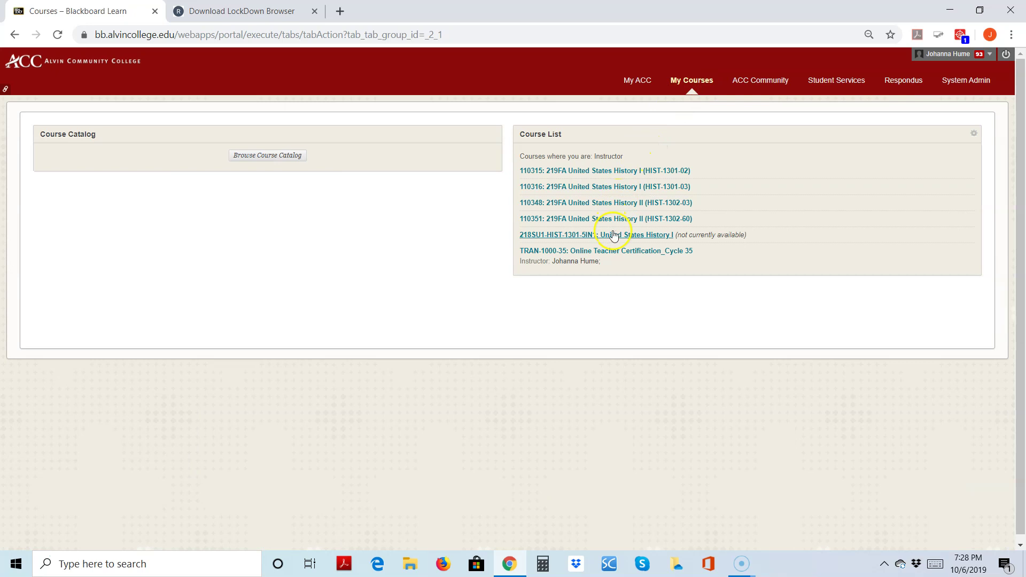
left_click(615, 237)
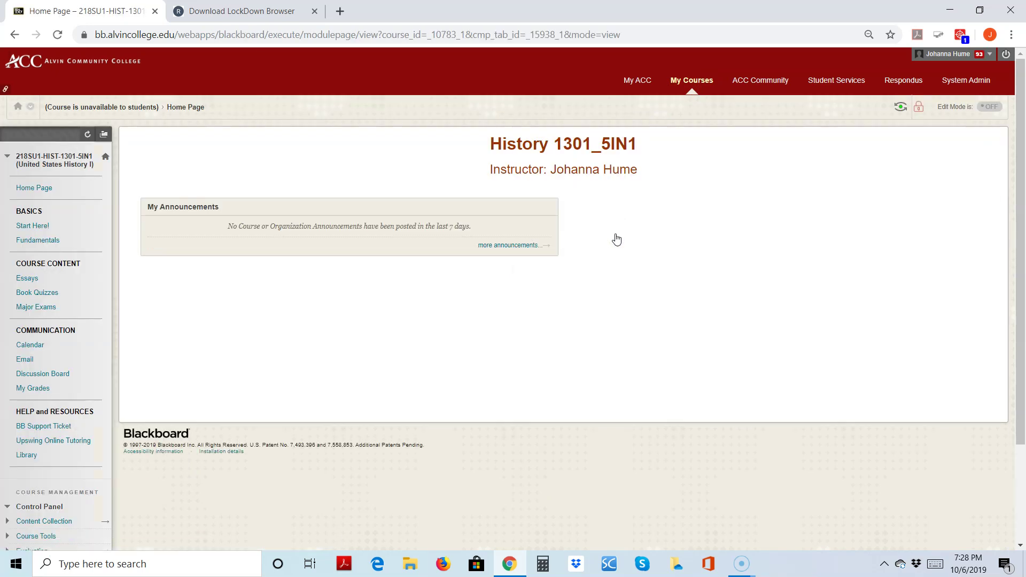
Open the Respondus LockDown Browser dashboard from the course tools
scroll(437, 290, "down", 3)
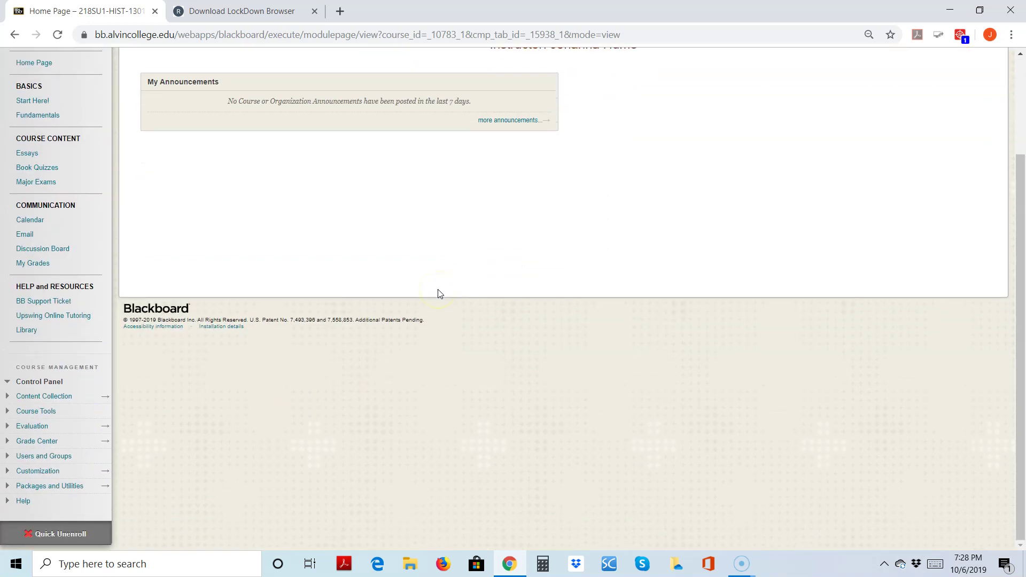
left_click(38, 415)
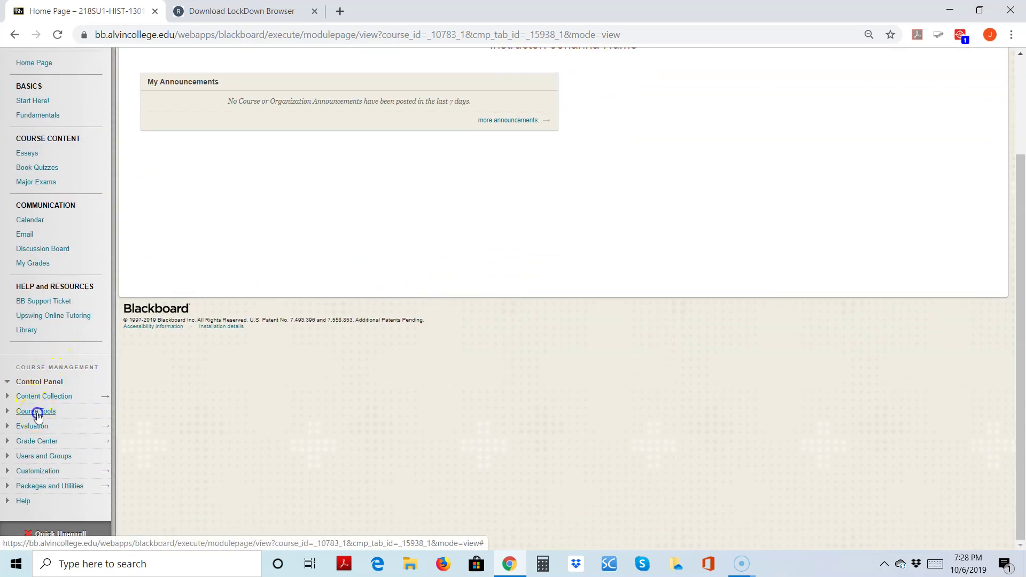
scroll(38, 415, "down", 4)
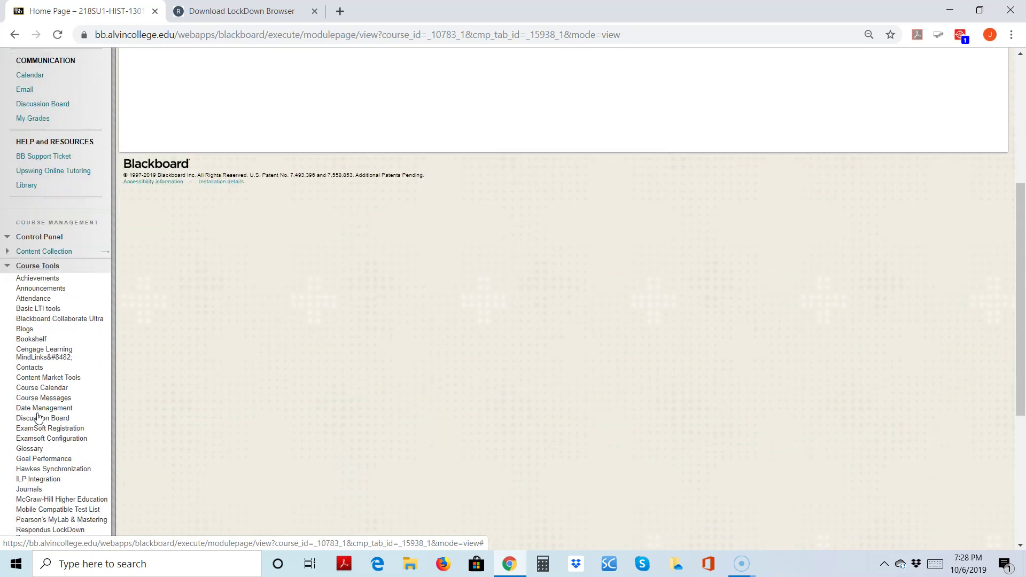
scroll(38, 415, "down", 2)
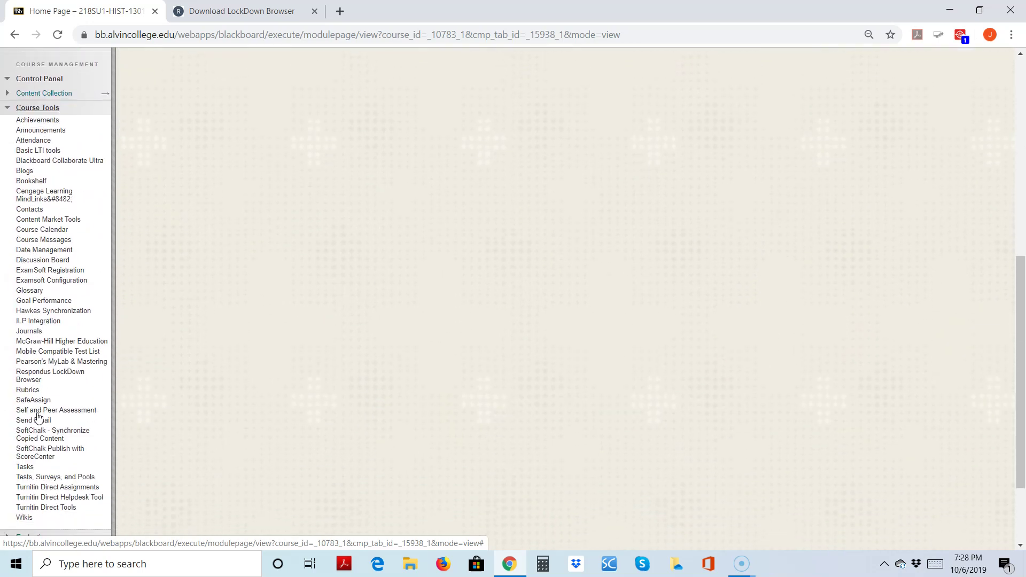
left_click(32, 374)
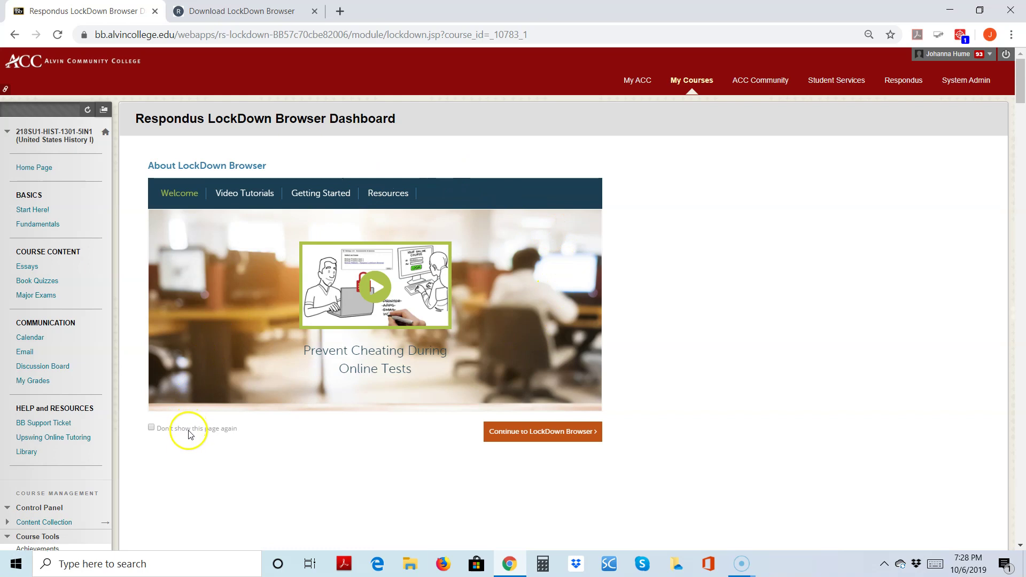
Review the LockDown Browser video tutorials and the Getting Started information for the syllabus and course description
left_click(258, 196)
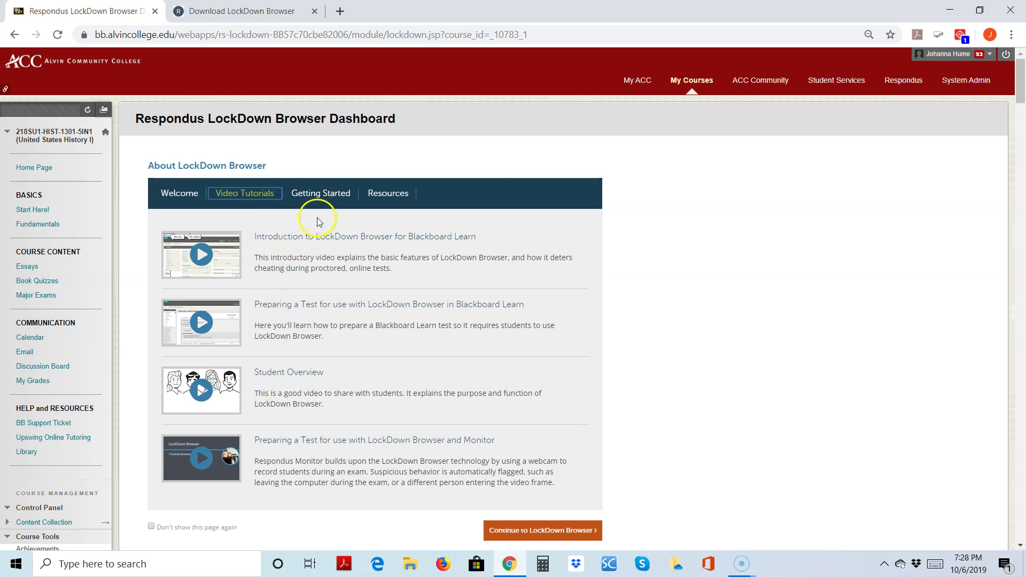
left_click(321, 196)
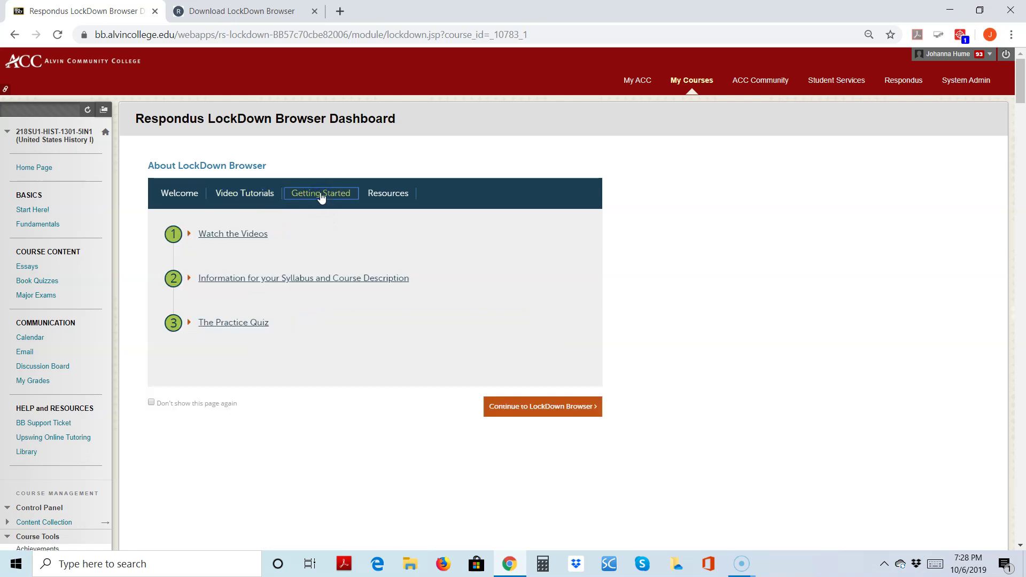
left_click(254, 282)
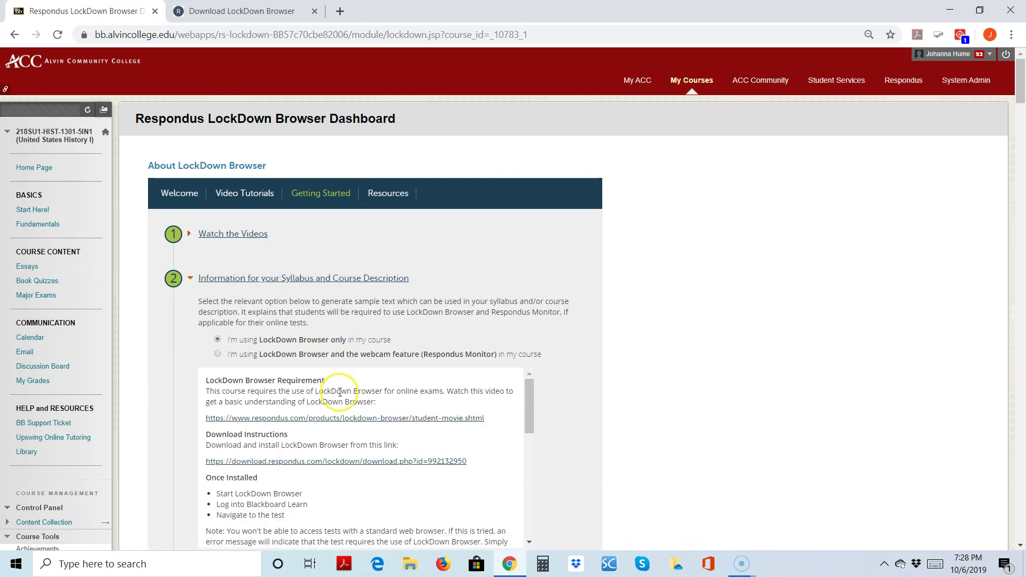
scroll(340, 392, "down", 6)
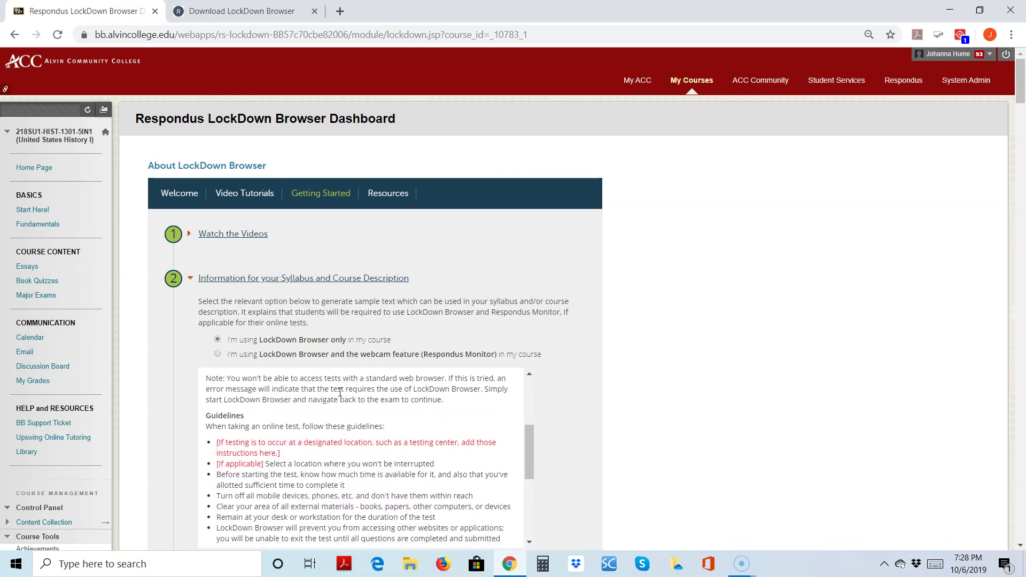
scroll(339, 393, "down", 2)
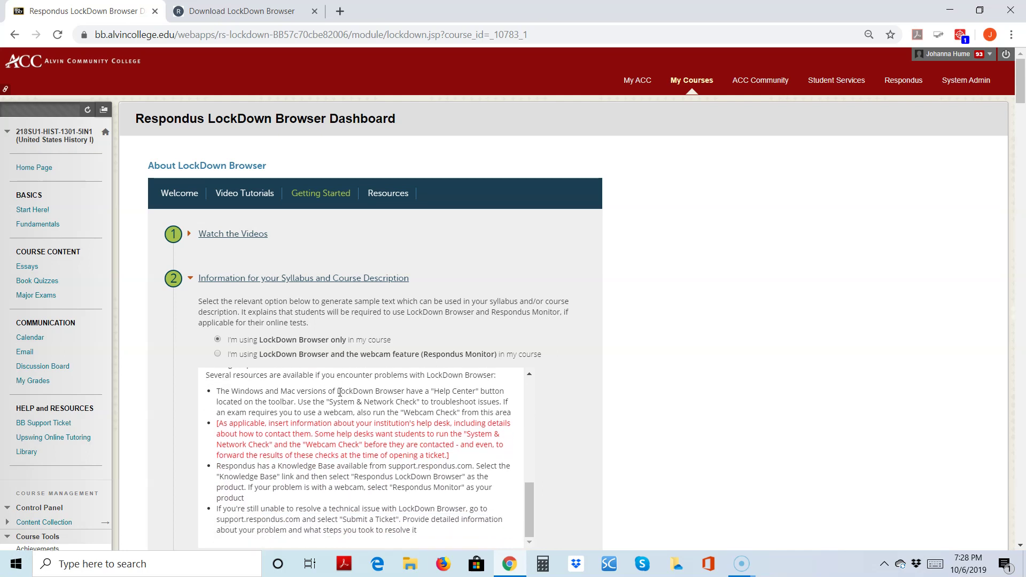
scroll(340, 392, "up", 6)
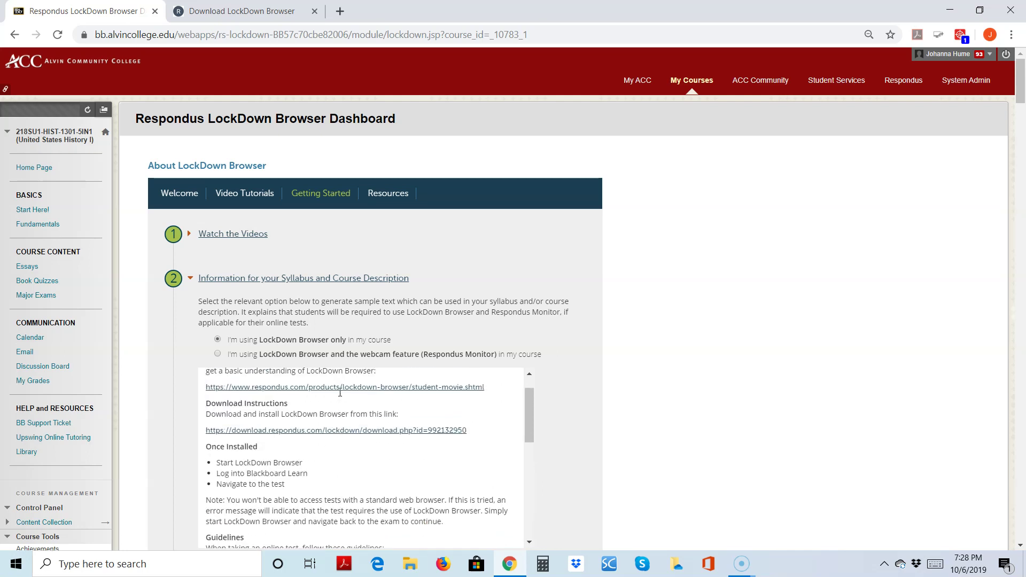
Continue to the LockDown Browser test list and open the settings for Chapter 4 Practice
scroll(684, 309, "down", 4)
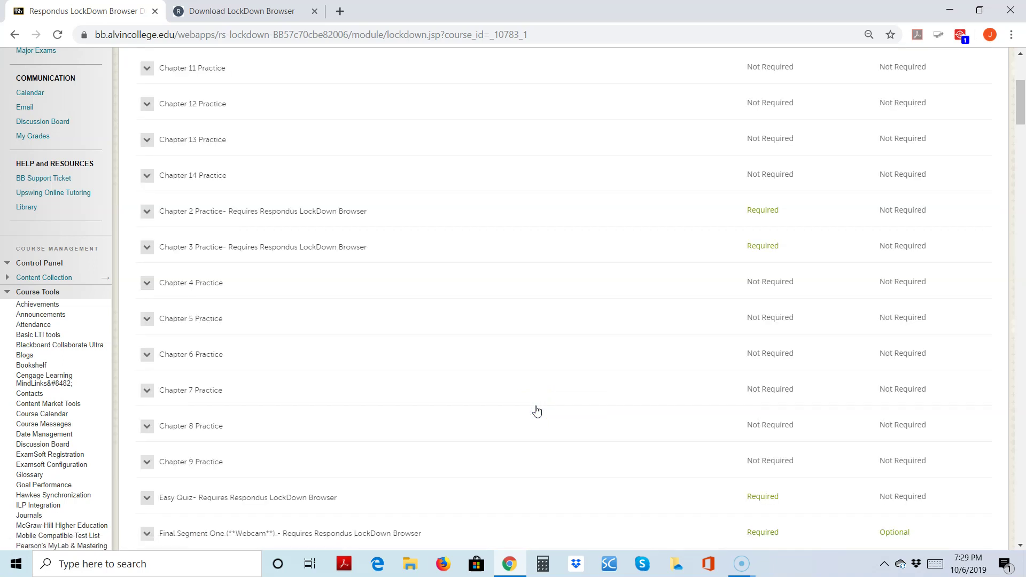
scroll(537, 411, "up", 5)
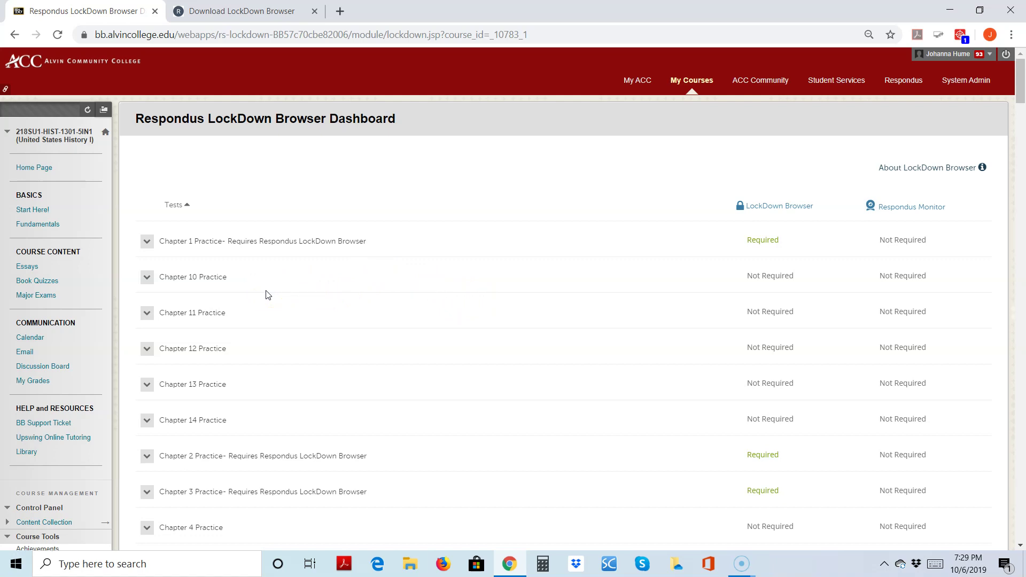
scroll(248, 369, "down", 2)
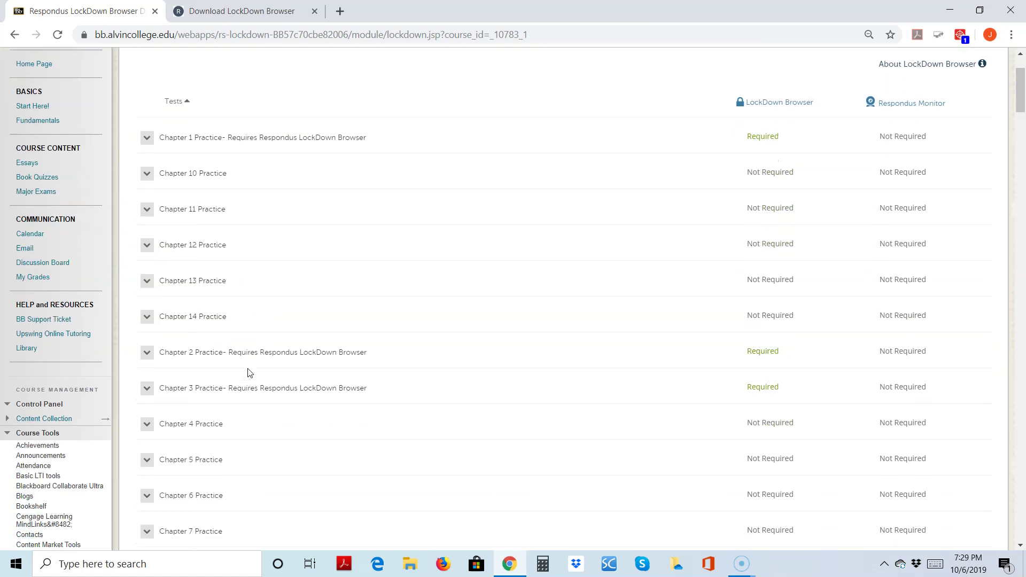
scroll(249, 372, "down", 2)
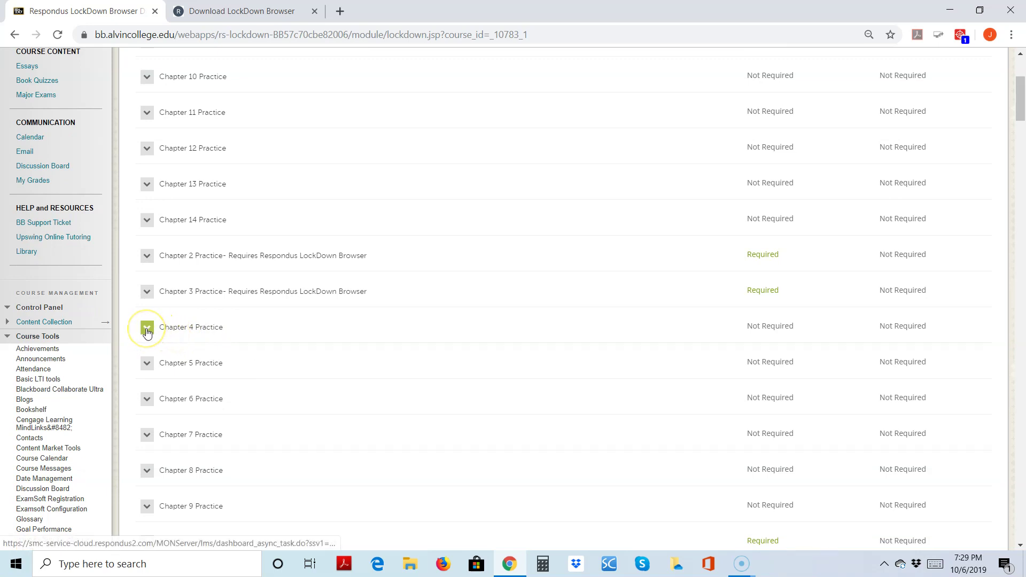
left_click(147, 330)
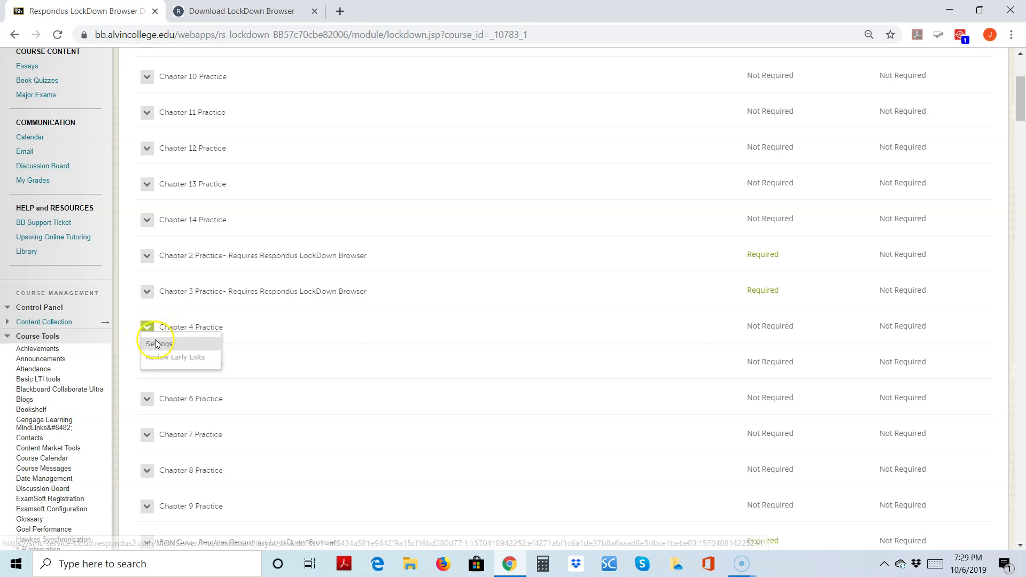
left_click(158, 347)
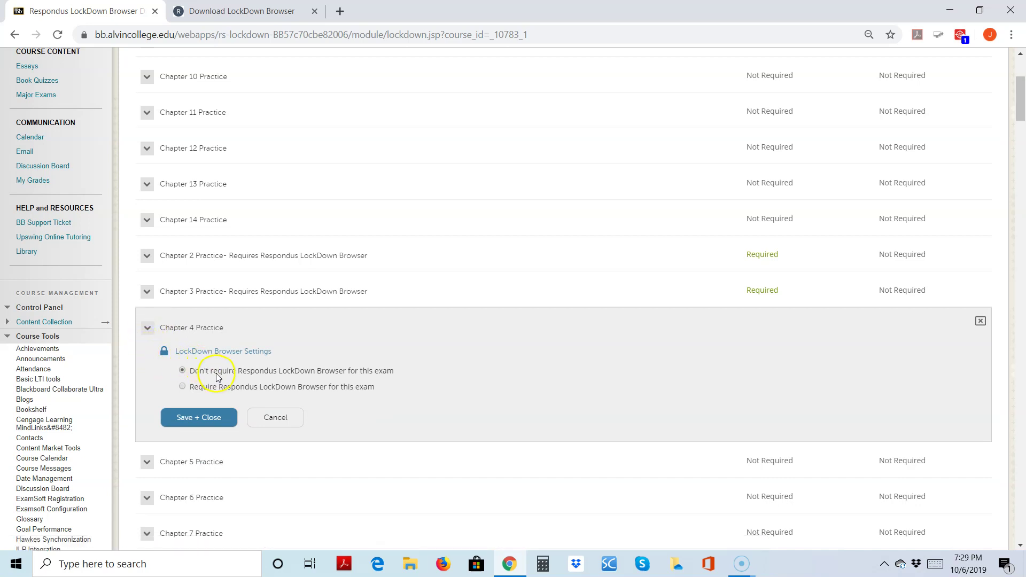
Require Respondus LockDown Browser for the Chapter 4 Practice exam and save its settings
left_click(183, 387)
scroll(183, 392, "down", 2)
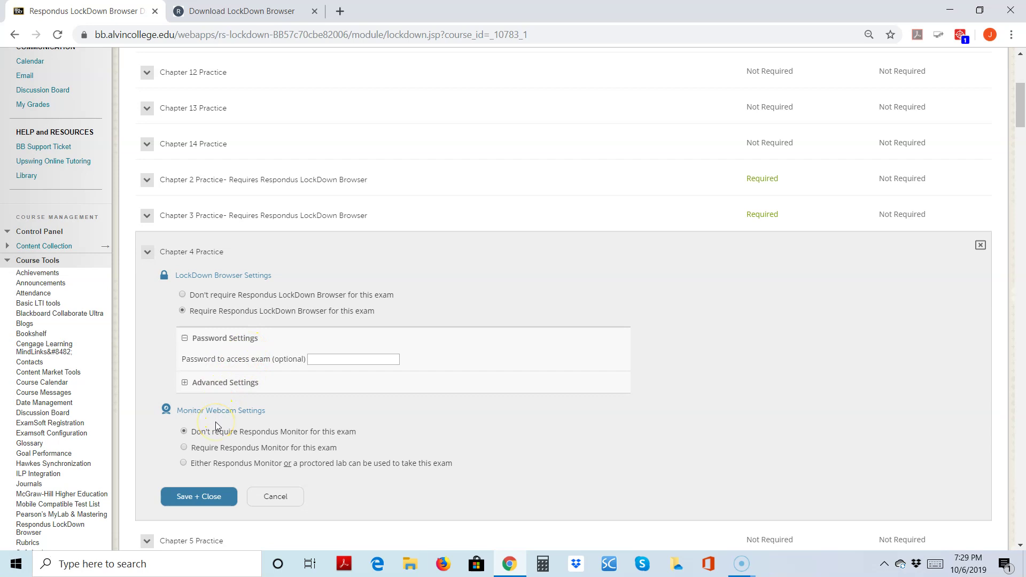
scroll(216, 425, "down", 1)
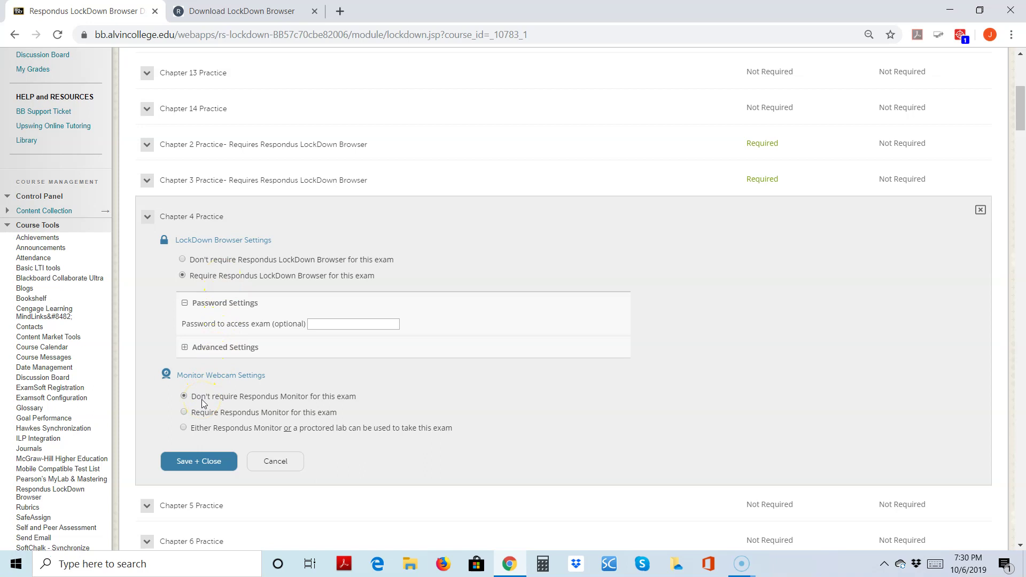
left_click(202, 459)
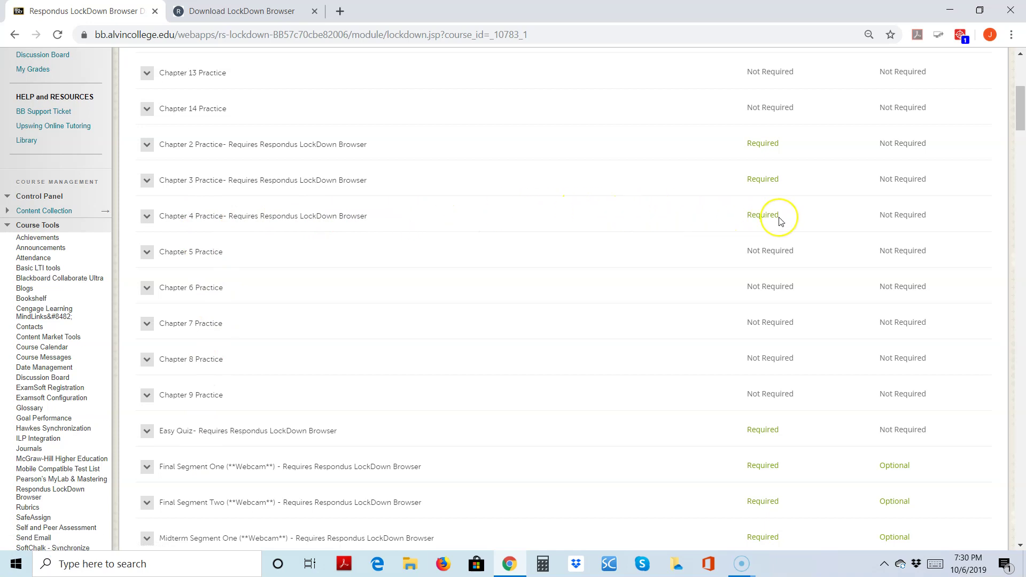
Open the course's Major Exams content area
scroll(779, 221, "up", 5)
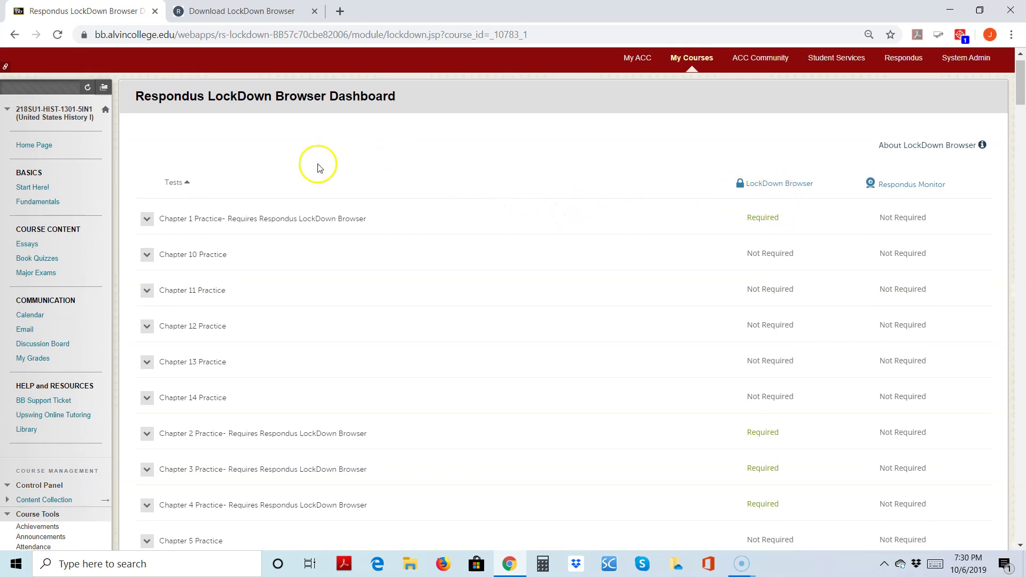
left_click(35, 273)
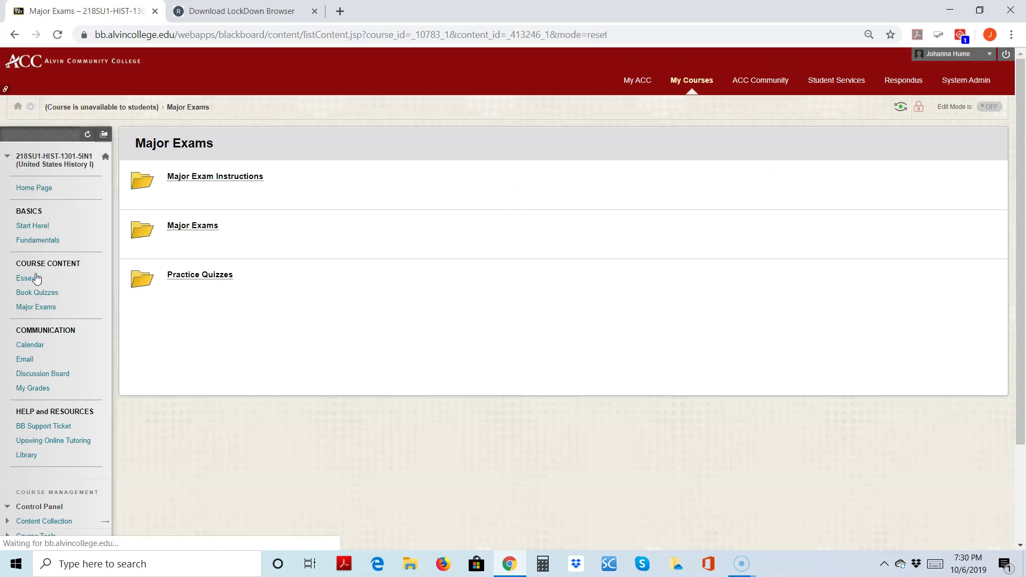
Open the Practice Quizzes folder within Major Exams to view the listed chapter practice tests
left_click(208, 276)
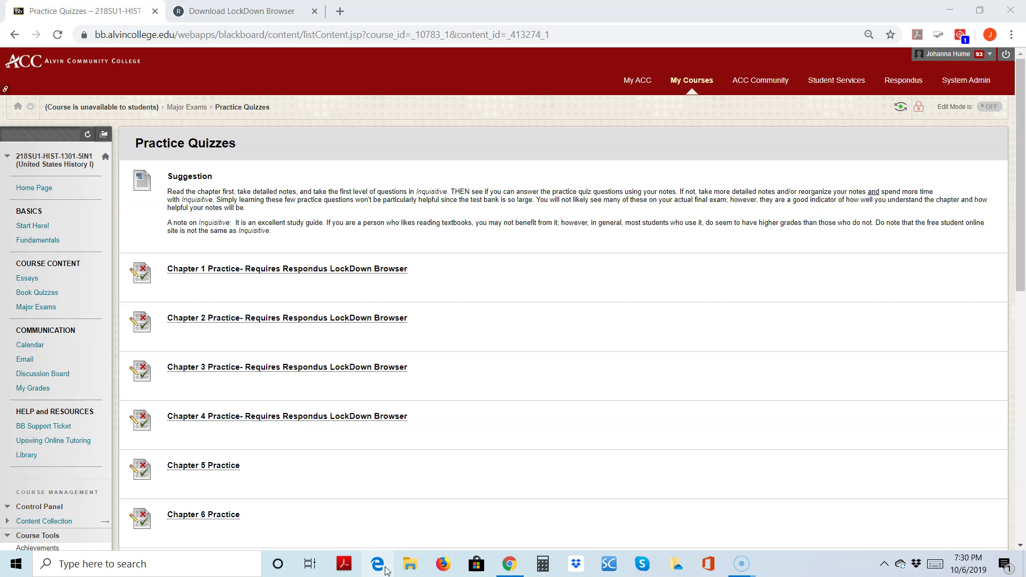
Minimize the Chrome window and launch LockDown Browser from its desktop shortcut
left_click(949, 12)
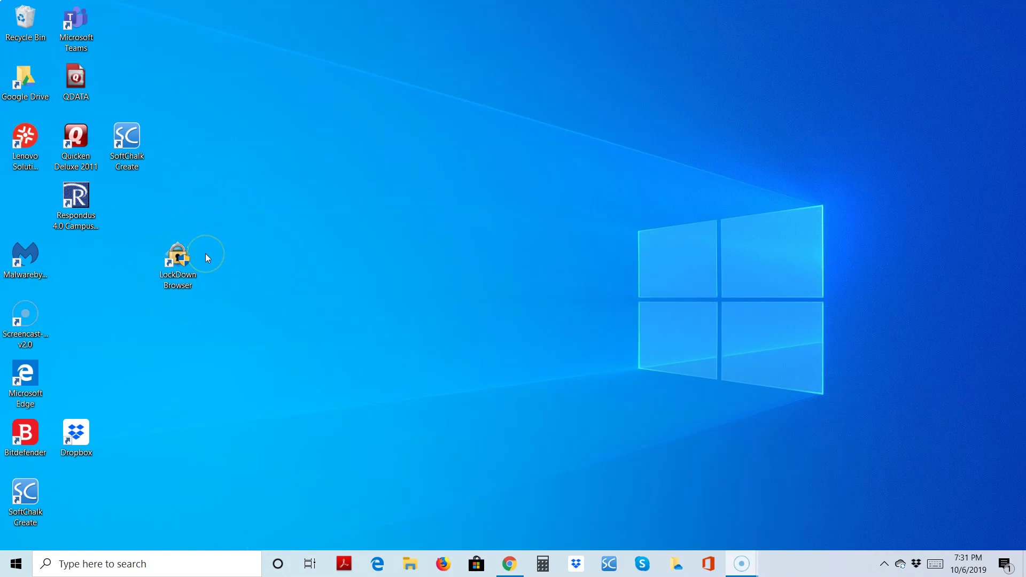
left_click(188, 253)
left_click(177, 267)
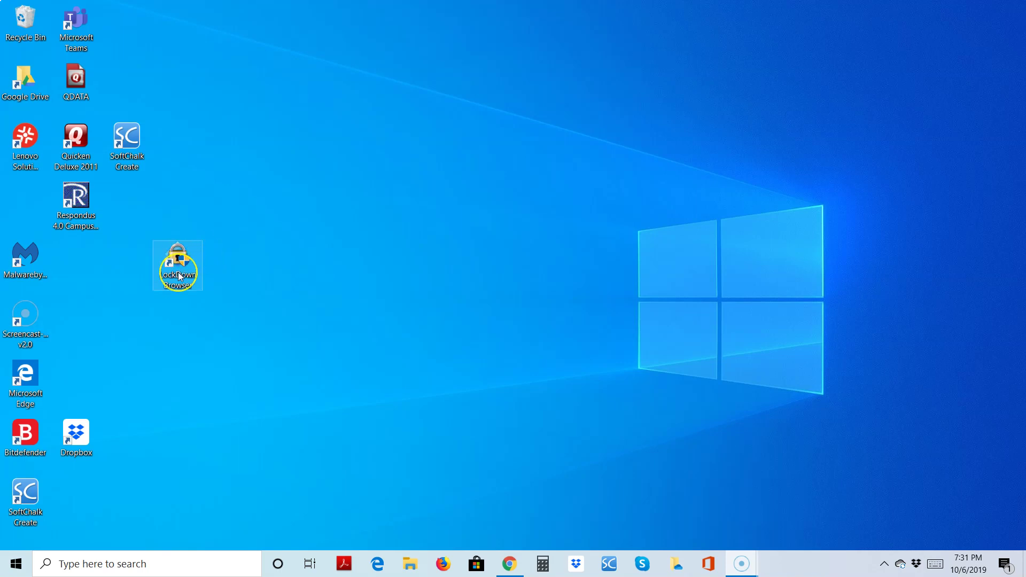
left_click(197, 279)
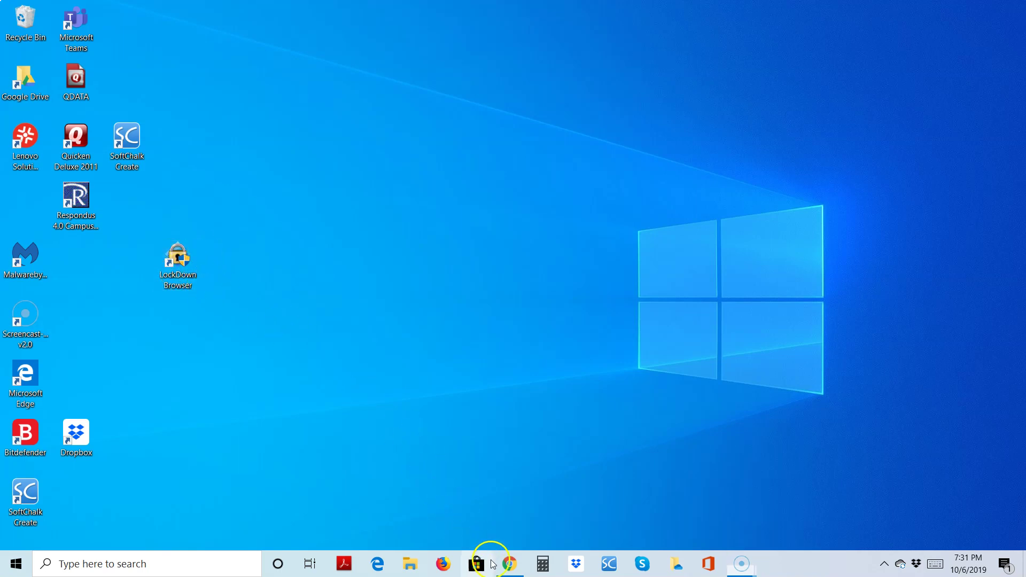
mouse_move(509, 561)
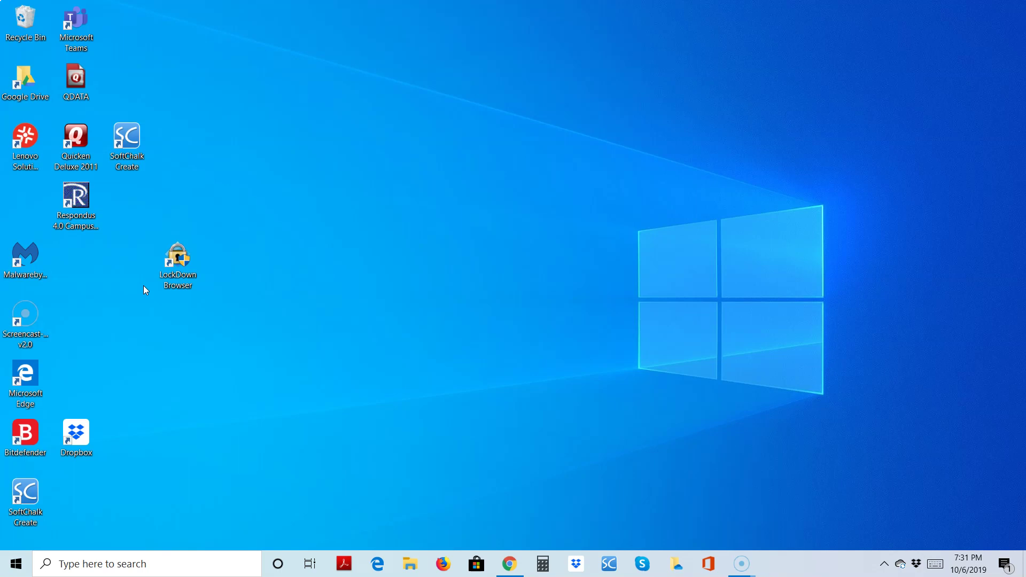
double_click(175, 272)
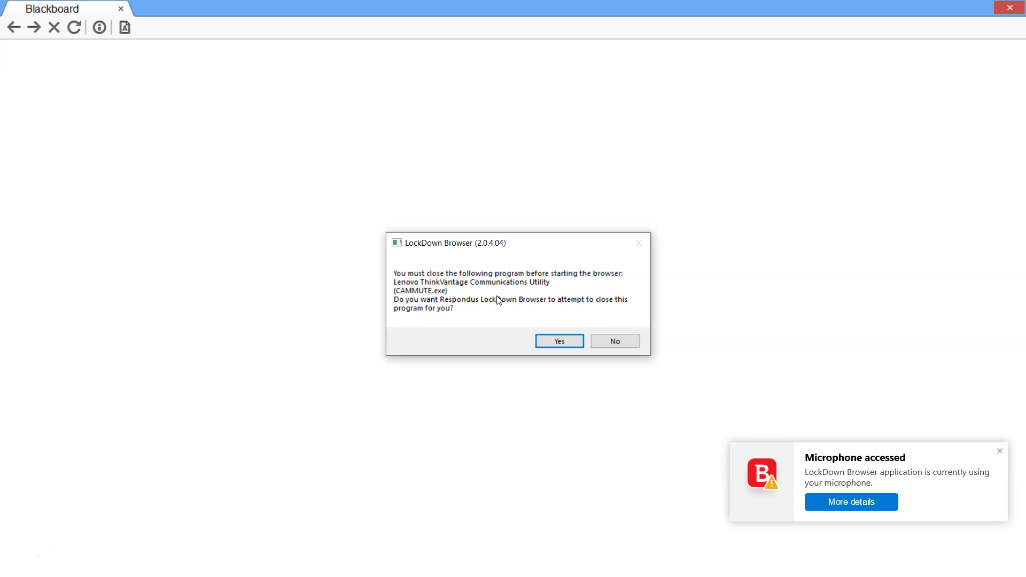
left_click(388, 190)
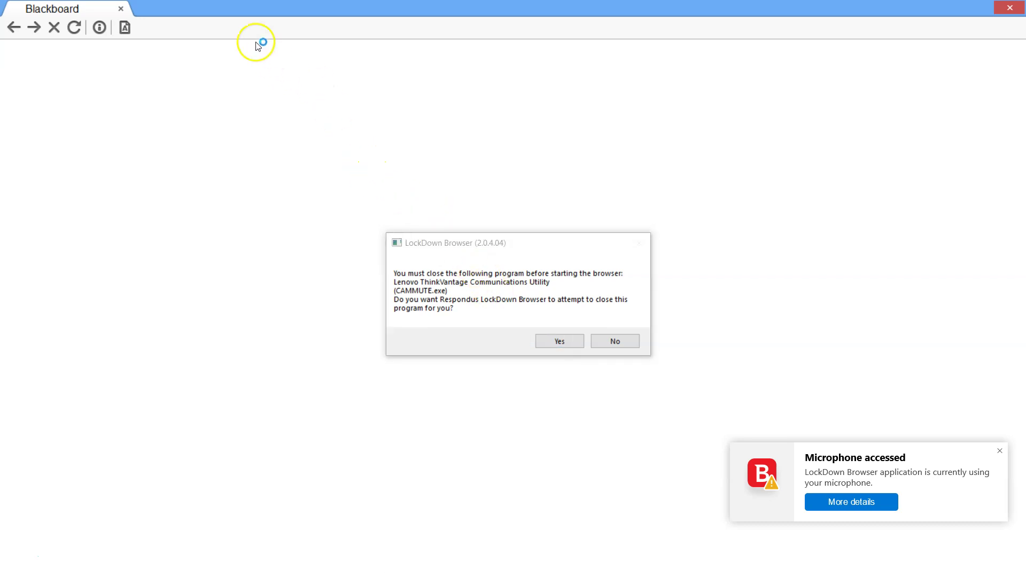